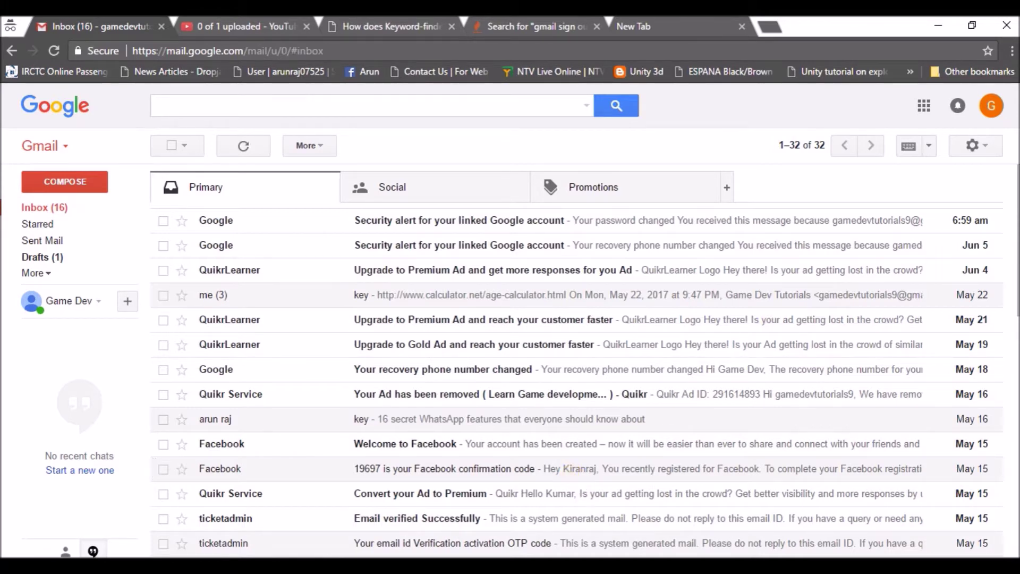
# Open the Last account activity Details window listing recent sessions with locations and times.
pyautogui.scroll(-3, 584, 361)
pyautogui.scroll(1, 585, 361)
pyautogui.scroll(-1, 585, 362)
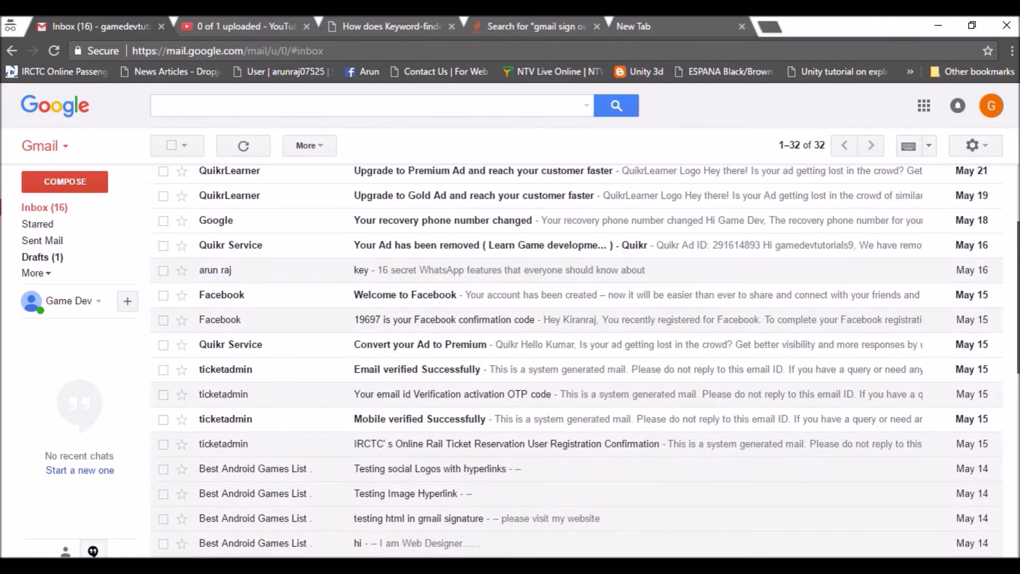
pyautogui.scroll(-8, 585, 361)
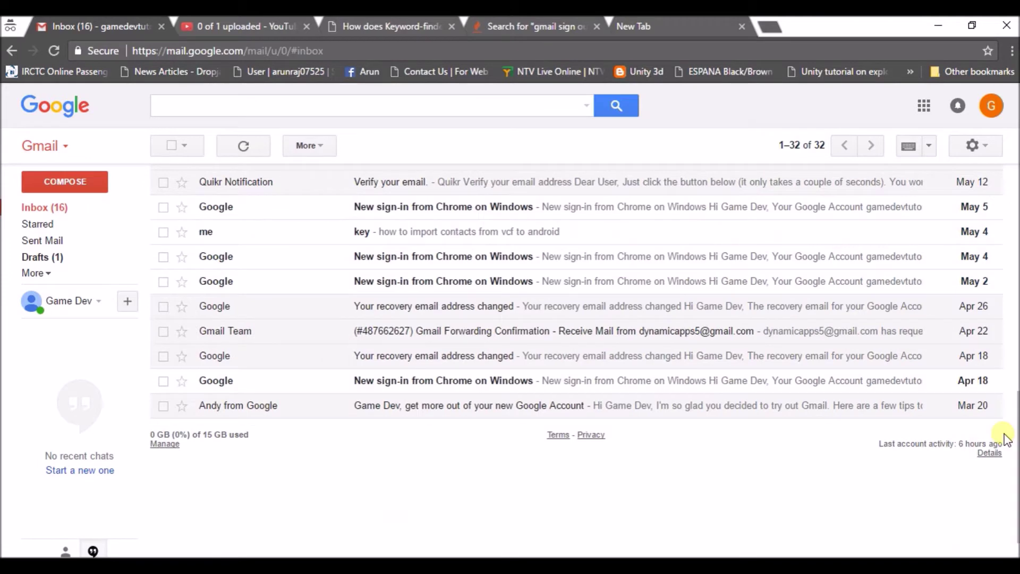
pyautogui.click(997, 456)
pyautogui.moveTo(534, 569)
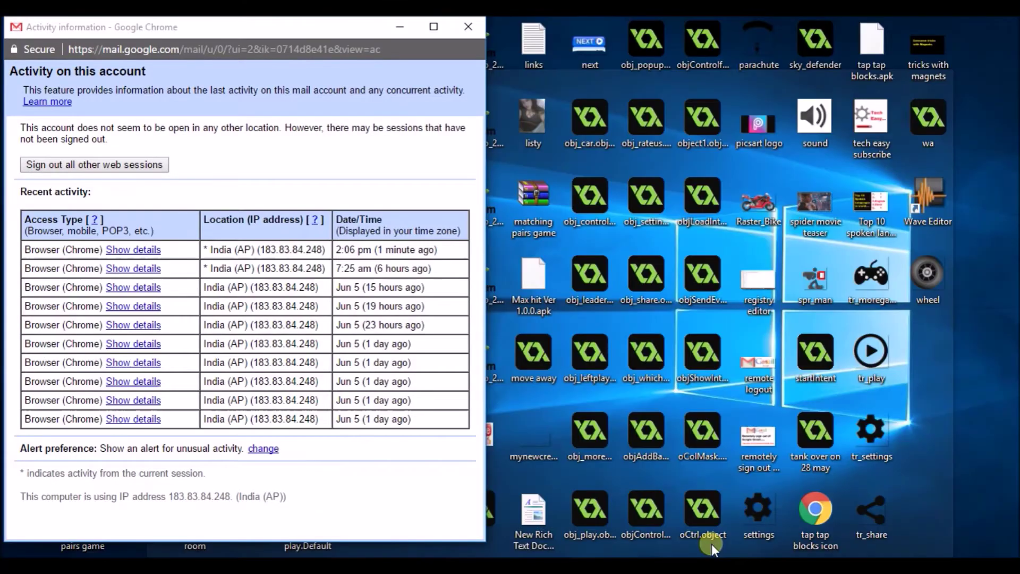
pyautogui.click(713, 544)
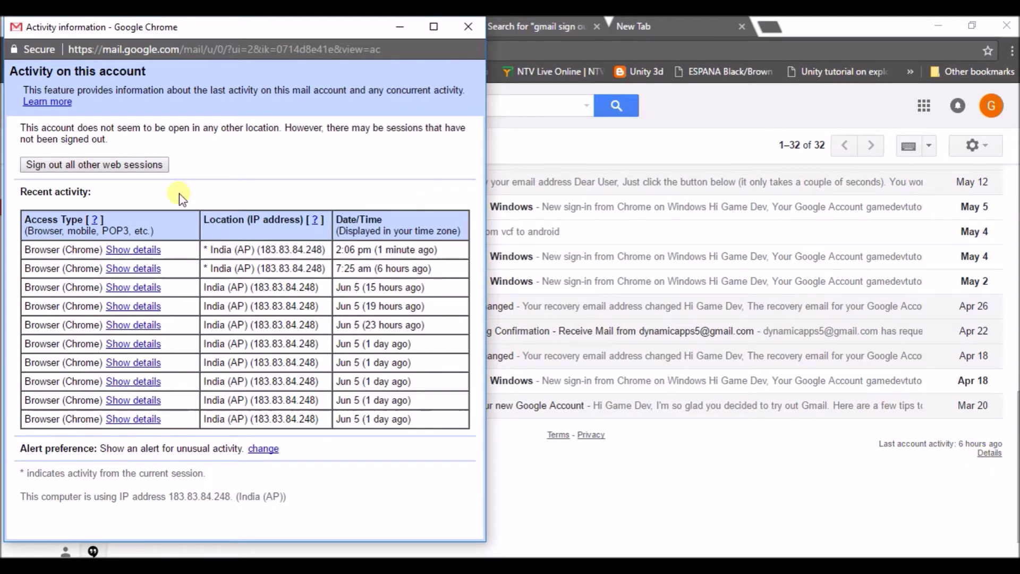
# Choose 'Sign out all other web sessions' in the Activity information window.
pyautogui.click(110, 168)
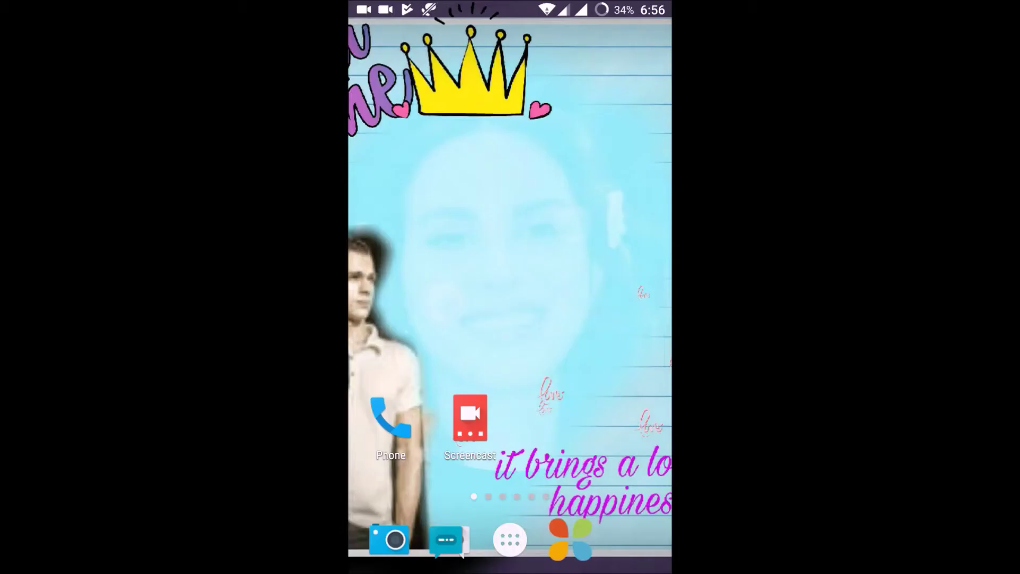
# Launch the Gmail app from the phone's app drawer and unlock it with the pattern.
pyautogui.click(510, 539)
pyautogui.moveTo(590, 510); pyautogui.dragTo(558, 213)
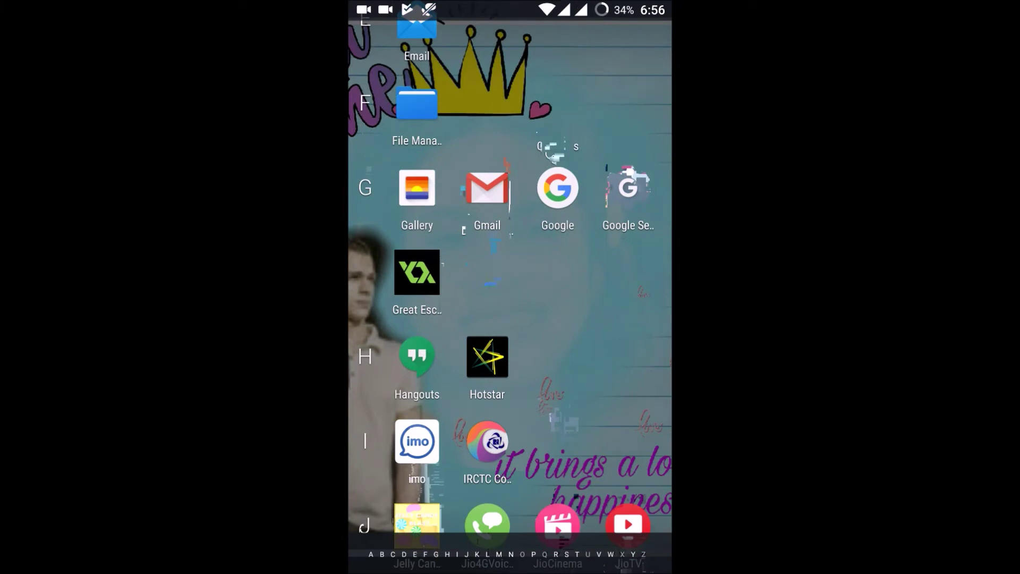
pyautogui.click(500, 194)
pyautogui.moveTo(619, 513)
pyautogui.mouseDown()
pyautogui.moveTo(615, 494)
pyautogui.moveTo(424, 433)
pyautogui.moveTo(563, 285)
pyautogui.moveTo(574, 285)
pyautogui.mouseUp()
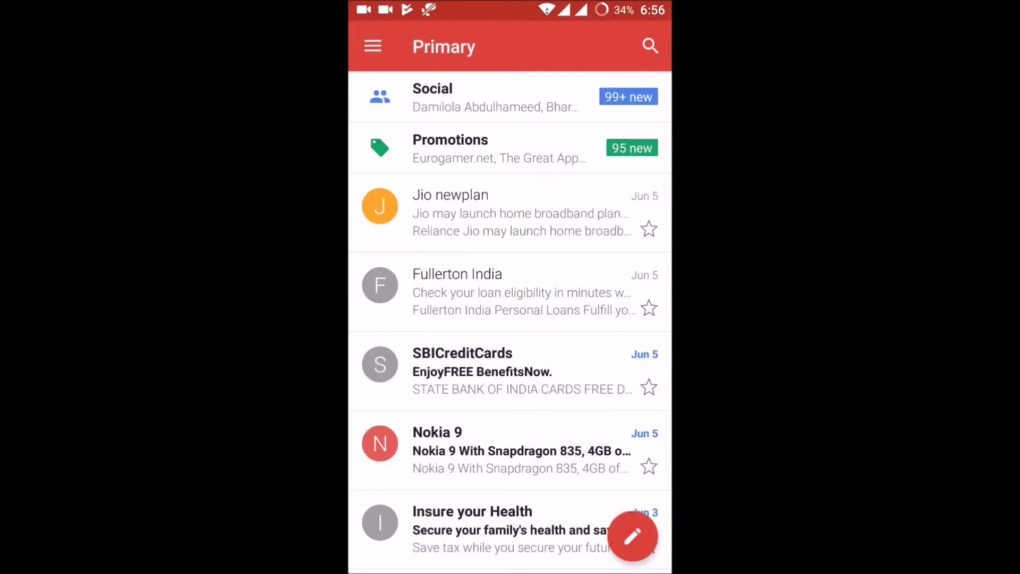
# Read the SBICreditCards email and return to the Primary inbox, confirming the app is still signed in.
pyautogui.scroll(-2, 547, 369)
pyautogui.scroll(2, 511, 319)
pyautogui.click(373, 46)
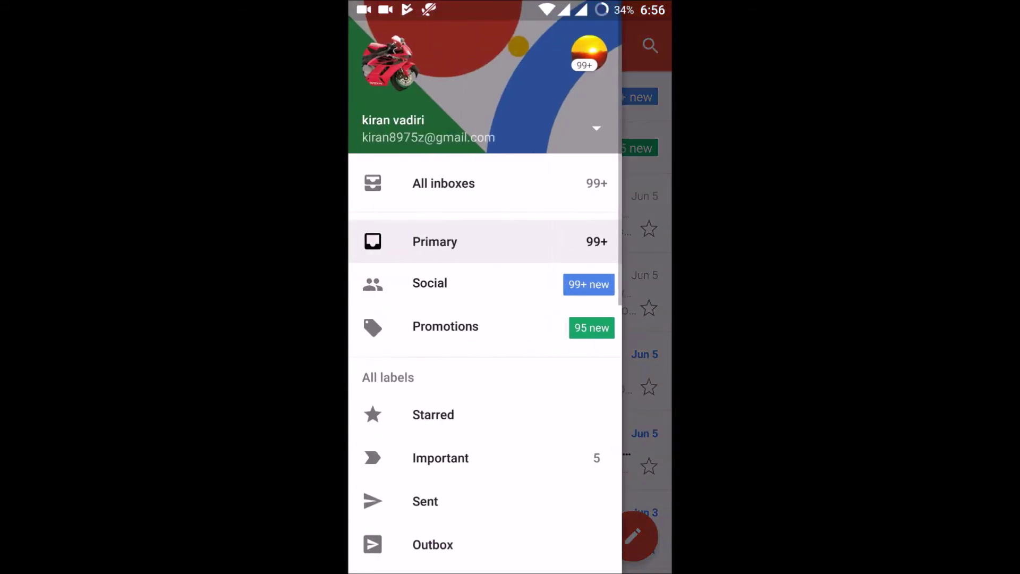
pyautogui.moveTo(536, 133)
pyautogui.mouseDown()
pyautogui.moveTo(526, 124)
pyautogui.moveTo(537, 138)
pyautogui.mouseUp()
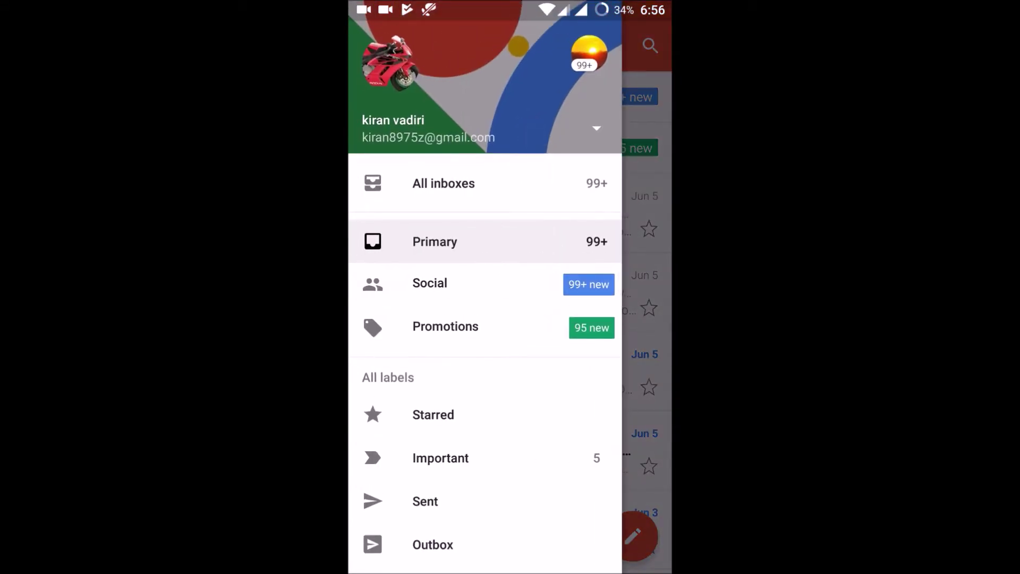
pyautogui.moveTo(528, 428); pyautogui.dragTo(383, 431)
pyautogui.click(544, 375)
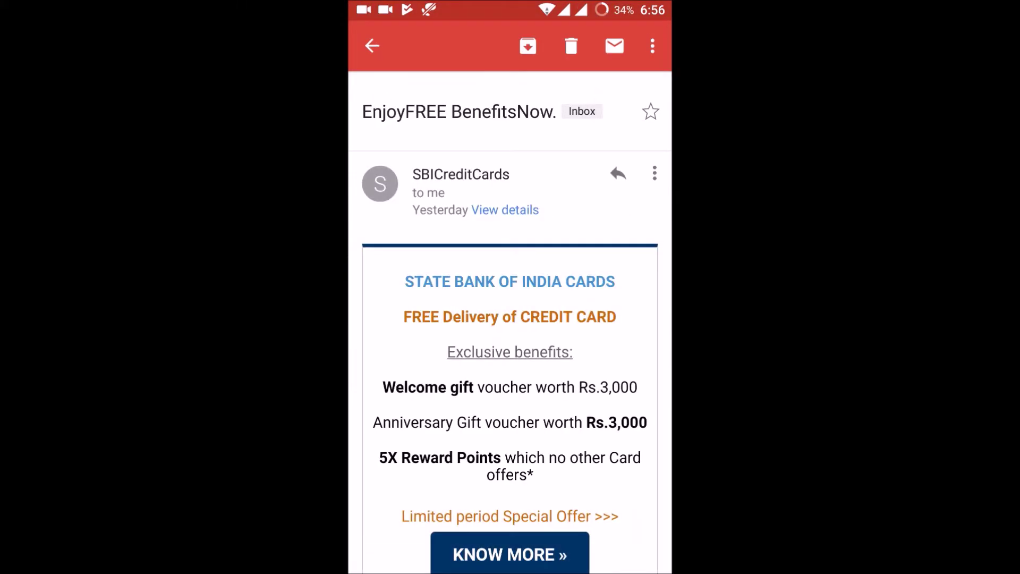
pyautogui.moveTo(523, 486); pyautogui.dragTo(523, 311)
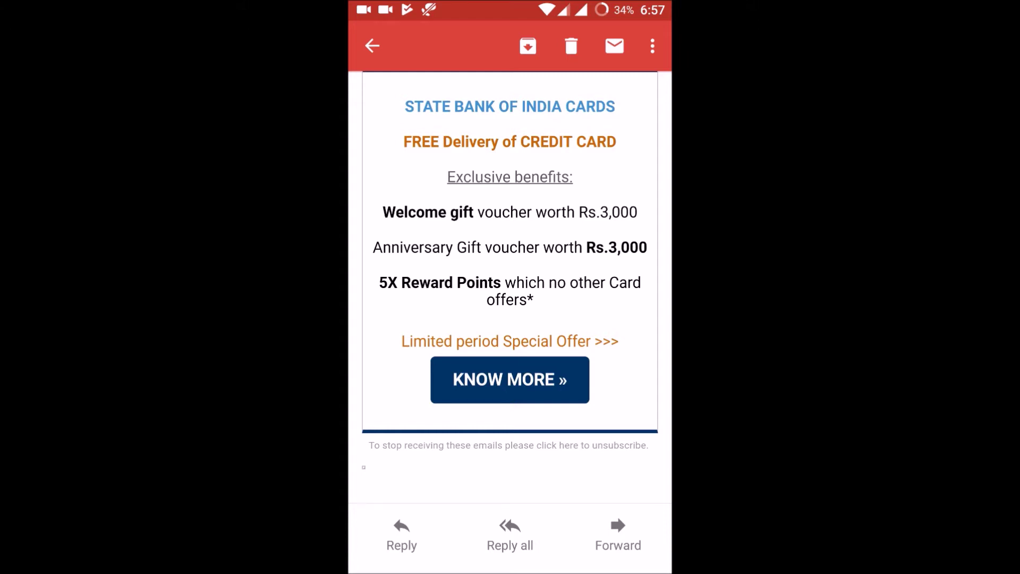
pyautogui.click(372, 45)
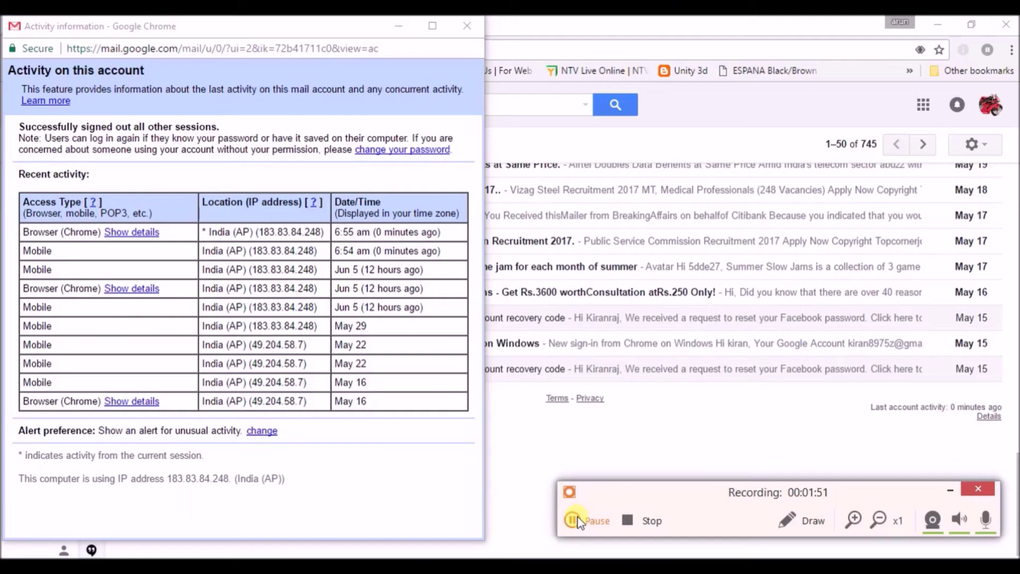
# Follow the 'change your password' link to reach Google's password verification page.
pyautogui.click(573, 520)
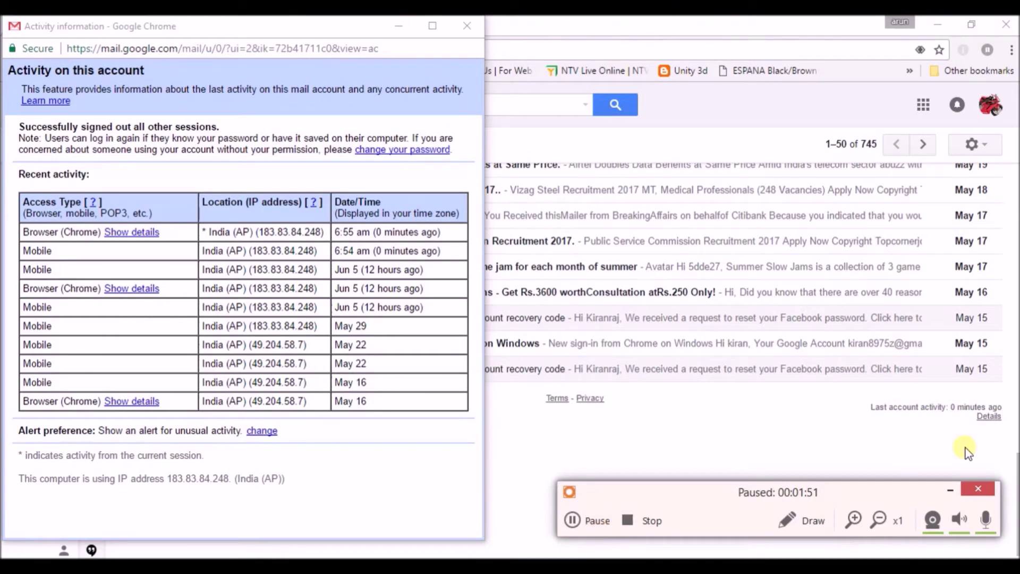
pyautogui.click(951, 490)
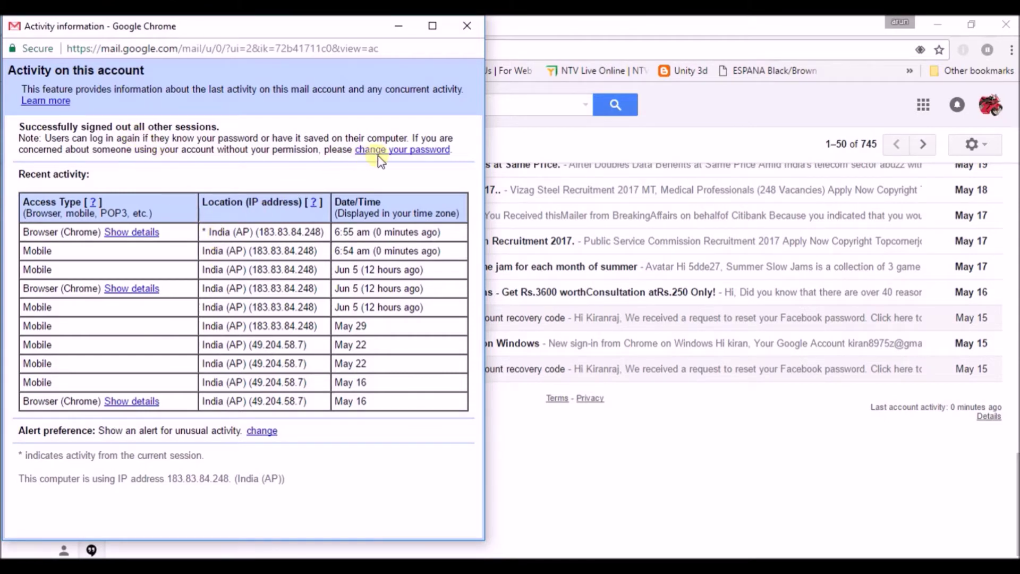
pyautogui.click(396, 151)
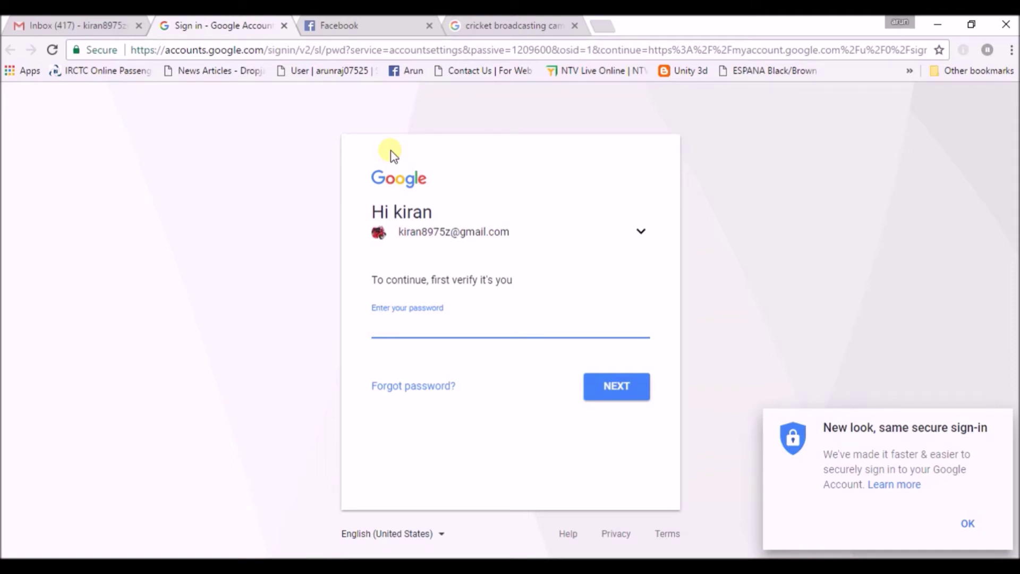
# Enter the current account password to verify identity.
pyautogui.write('••••••••••')
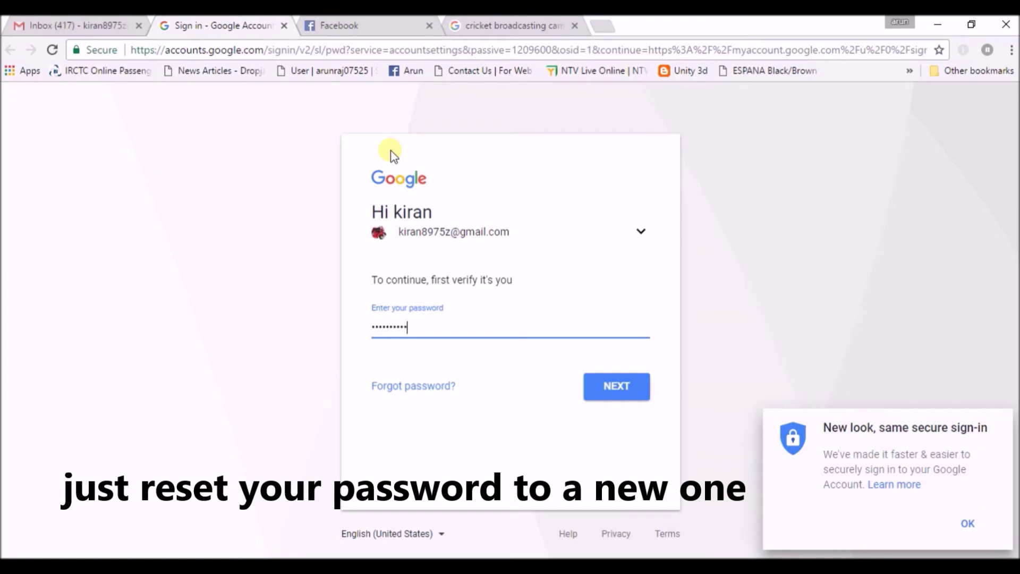
pyautogui.write('•')
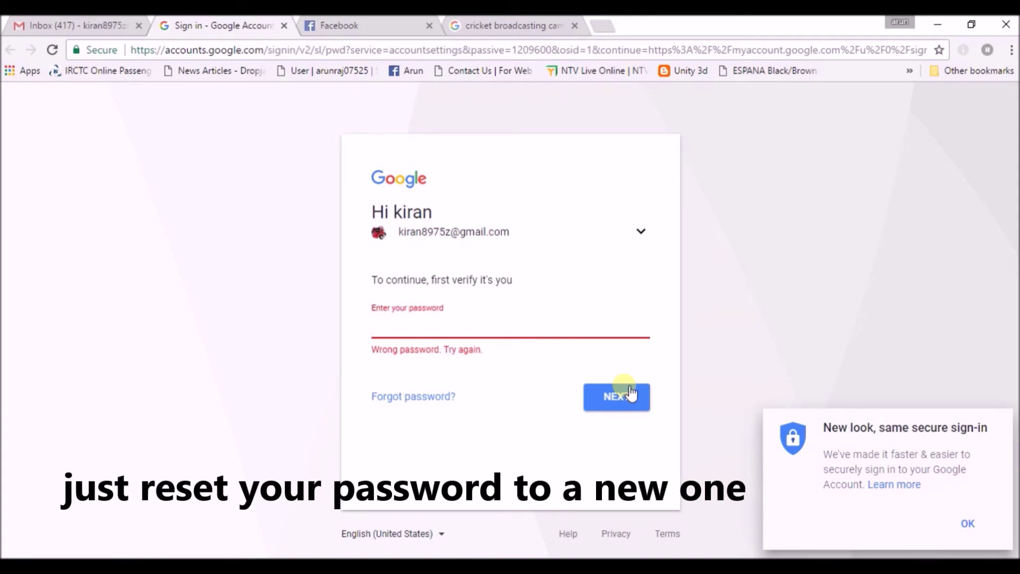
pyautogui.write('••••••••••')
pyautogui.click(631, 393)
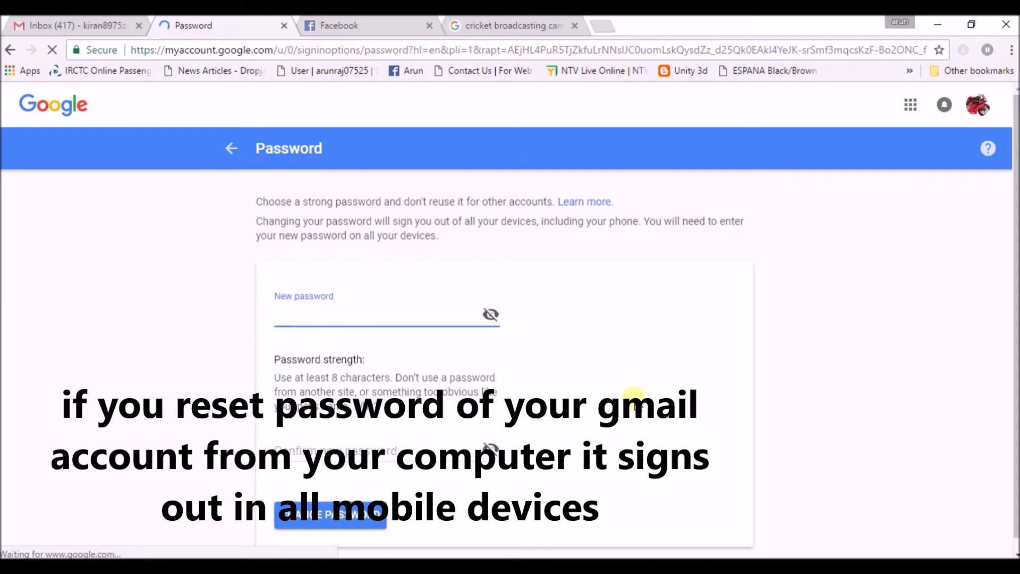
# Enter and confirm a new strong password, save it, and return to the Gmail inbox.
pyautogui.write('•••••••••••')
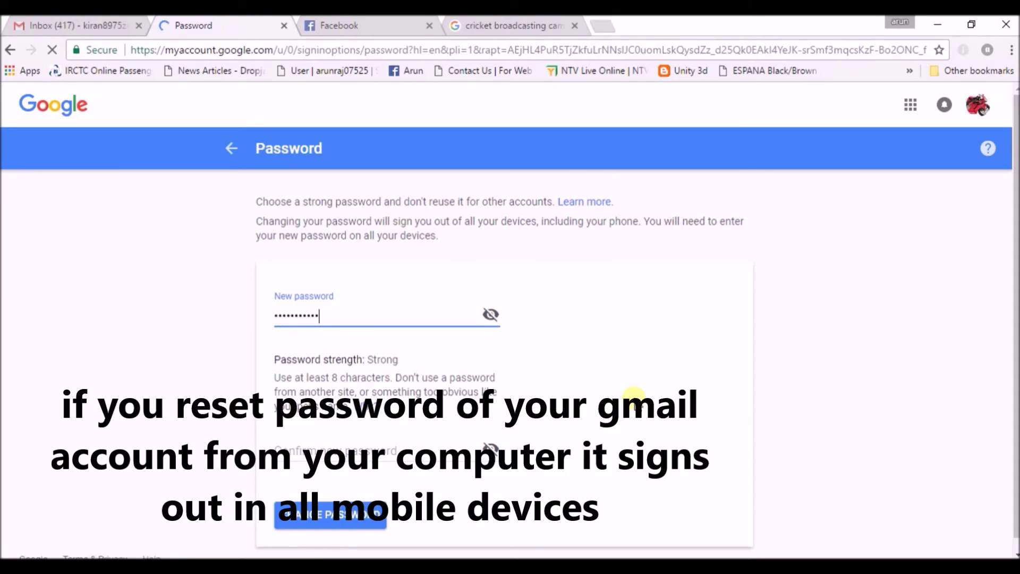
pyautogui.click(392, 460)
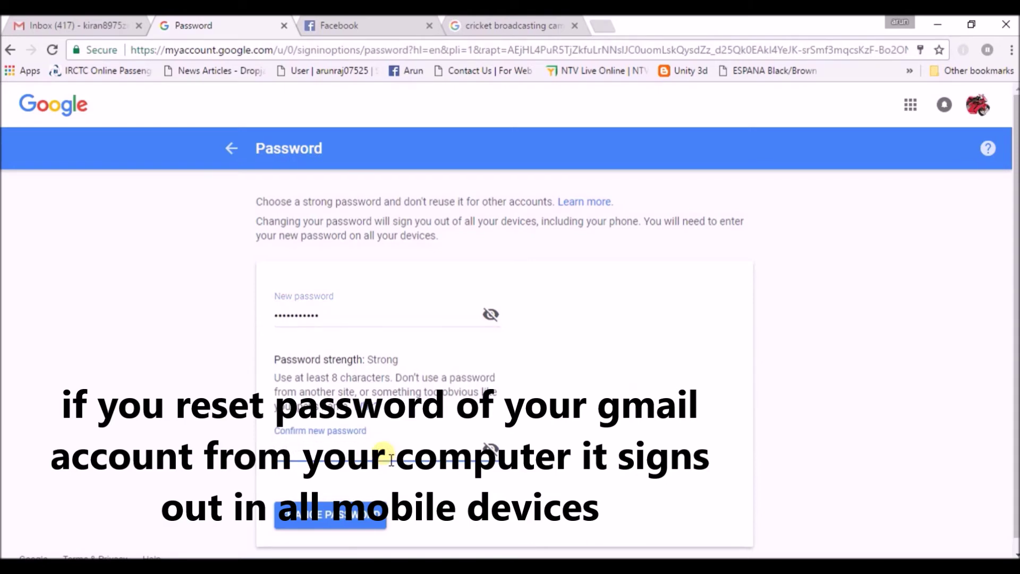
pyautogui.write('••••••••••••')
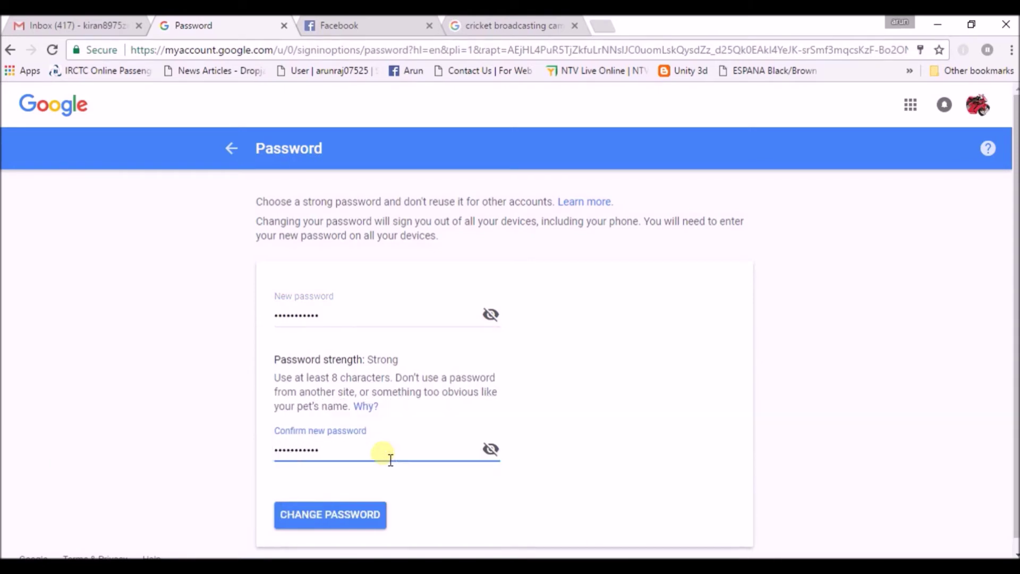
pyautogui.click(337, 514)
pyautogui.click(327, 516)
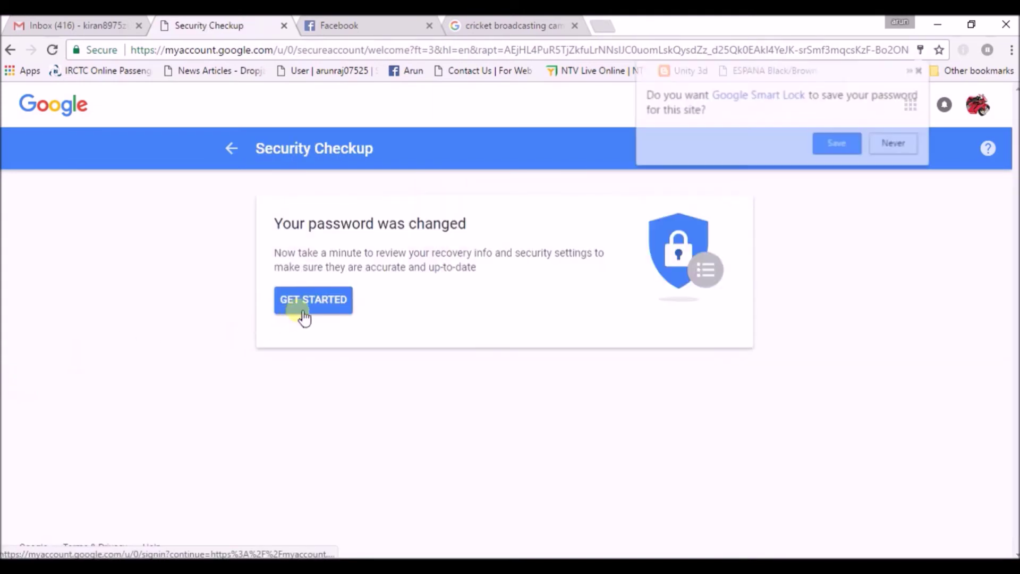
pyautogui.click(319, 307)
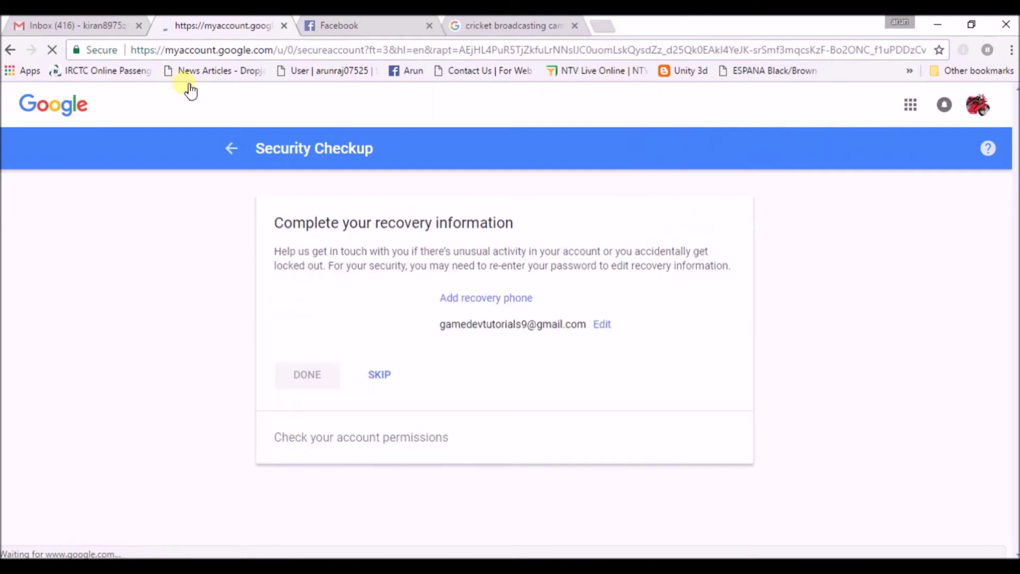
pyautogui.click(59, 25)
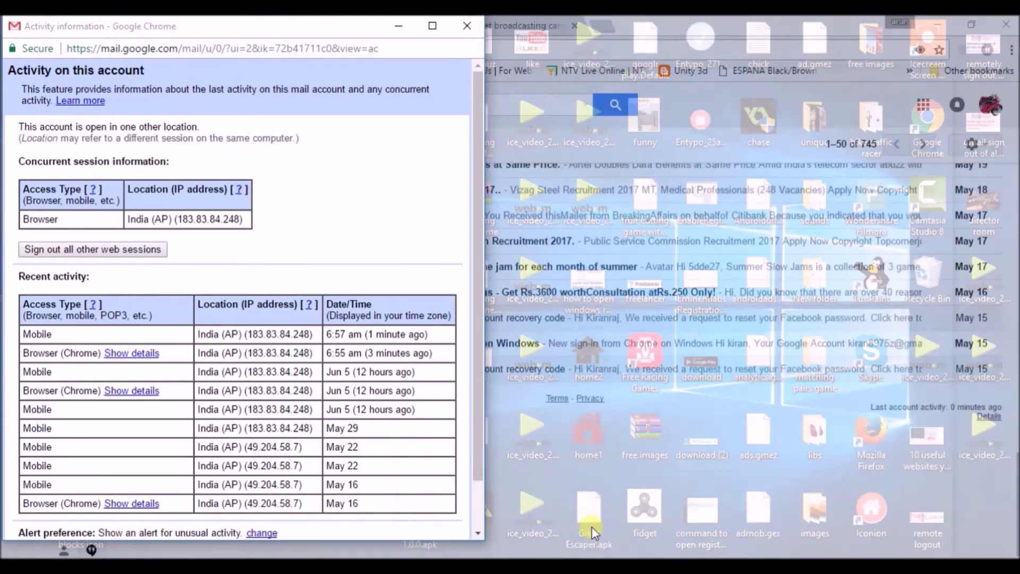
# Sign out all other web sessions again, then return to the Security Checkup page.
pyautogui.click(591, 528)
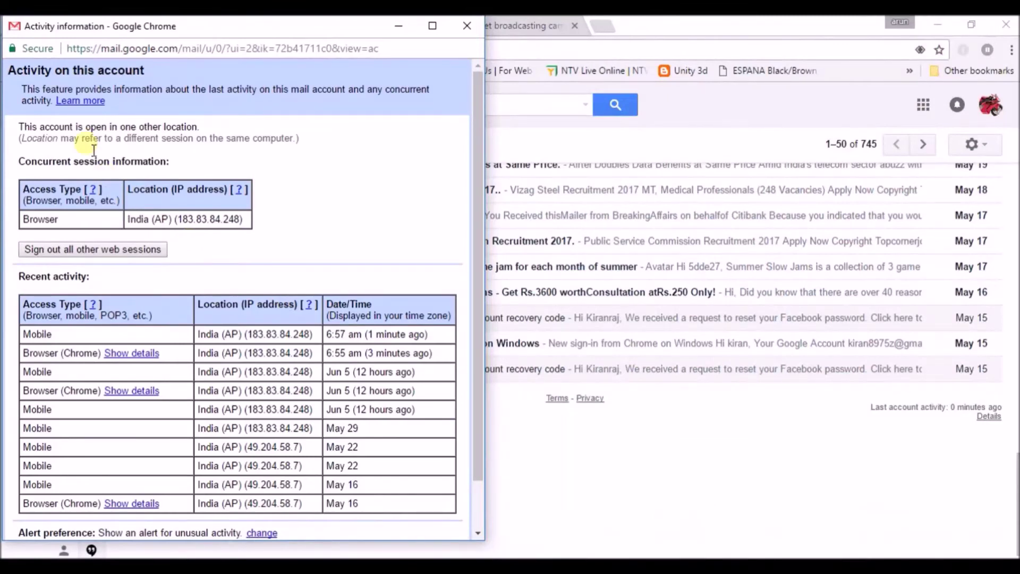
pyautogui.click(128, 252)
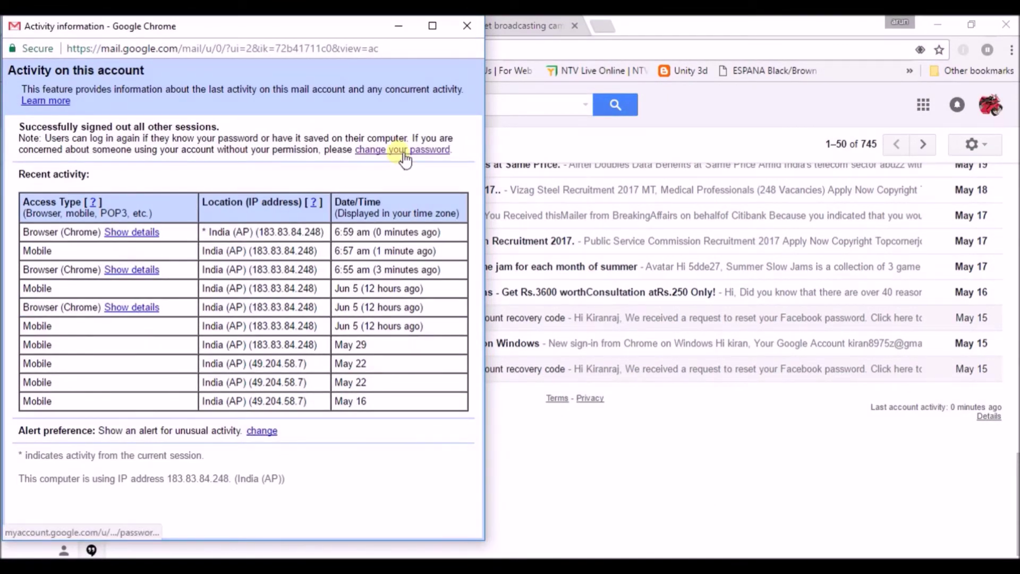
pyautogui.click(399, 25)
pyautogui.hotkey('ctrl', 'Tab')
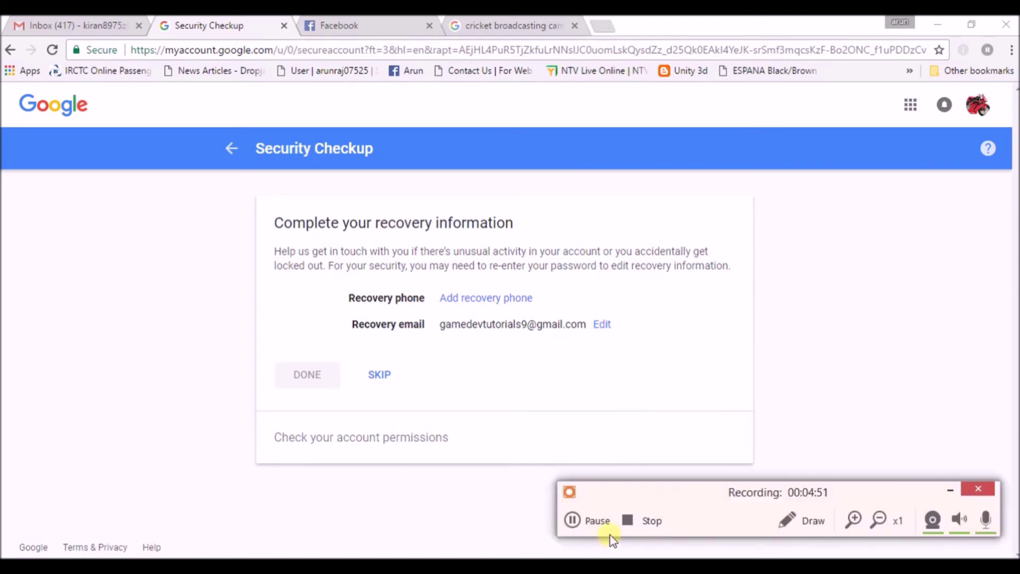
pyautogui.click(569, 521)
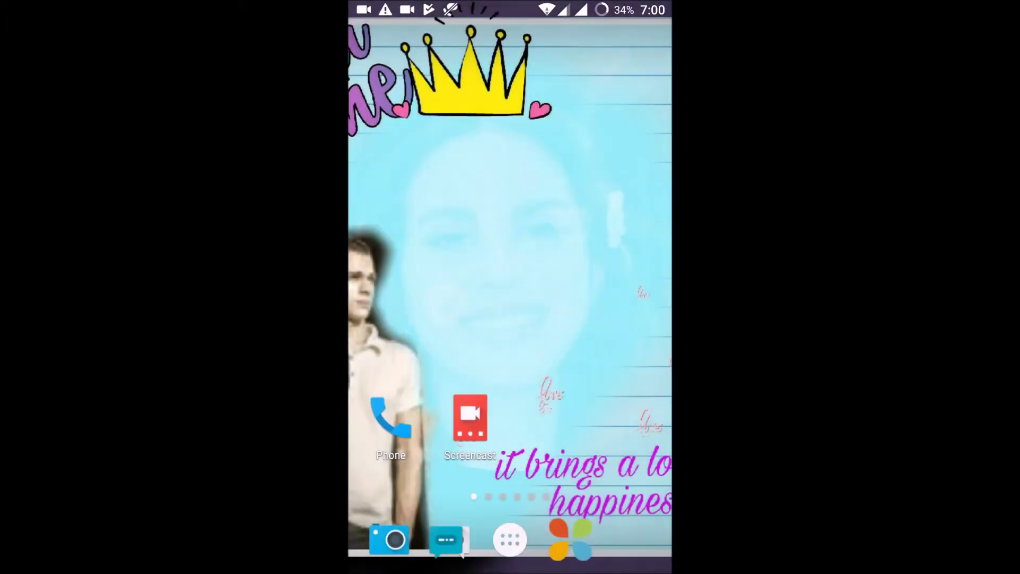
# Launch and unlock Gmail on the phone to confirm it shows the 'Please sign in' prompt.
pyautogui.click(510, 540)
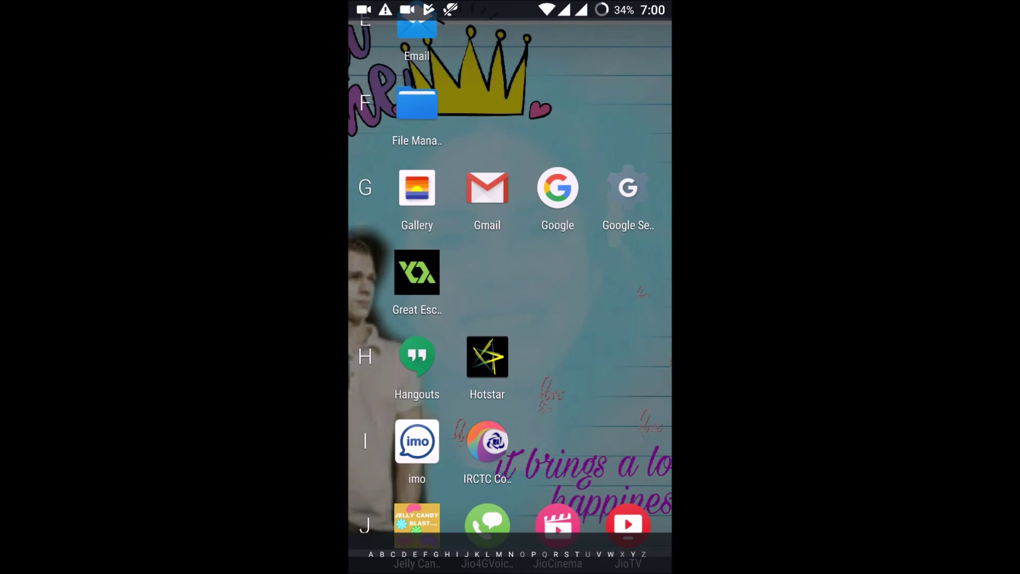
pyautogui.click(487, 189)
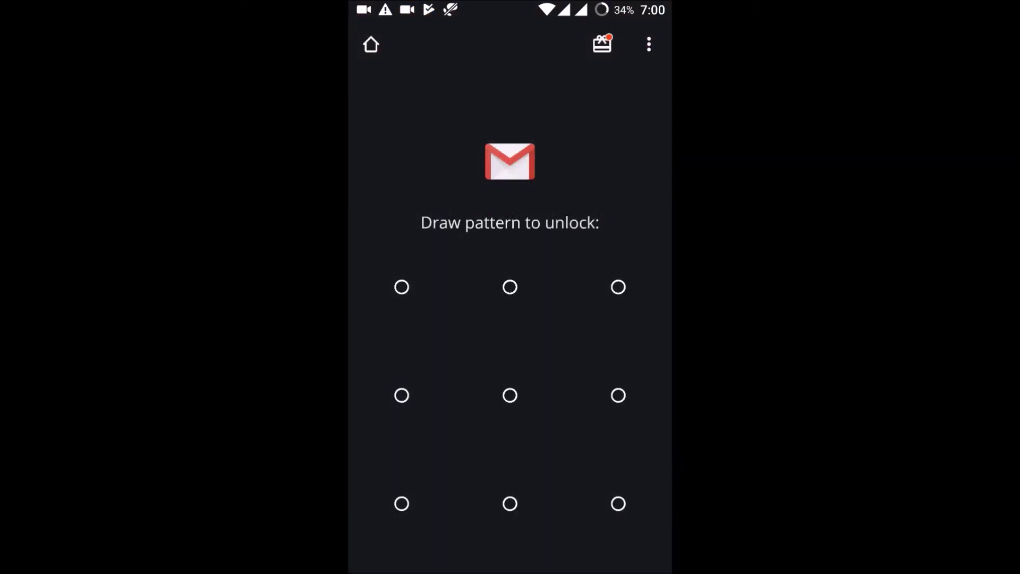
pyautogui.moveTo(619, 507)
pyautogui.mouseDown()
pyautogui.moveTo(604, 481)
pyautogui.moveTo(478, 441)
pyautogui.moveTo(472, 330)
pyautogui.moveTo(526, 301)
pyautogui.moveTo(582, 474)
pyautogui.moveTo(423, 412)
pyautogui.moveTo(638, 284)
pyautogui.mouseUp()
pyautogui.moveTo(555, 413); pyautogui.dragTo(556, 319)
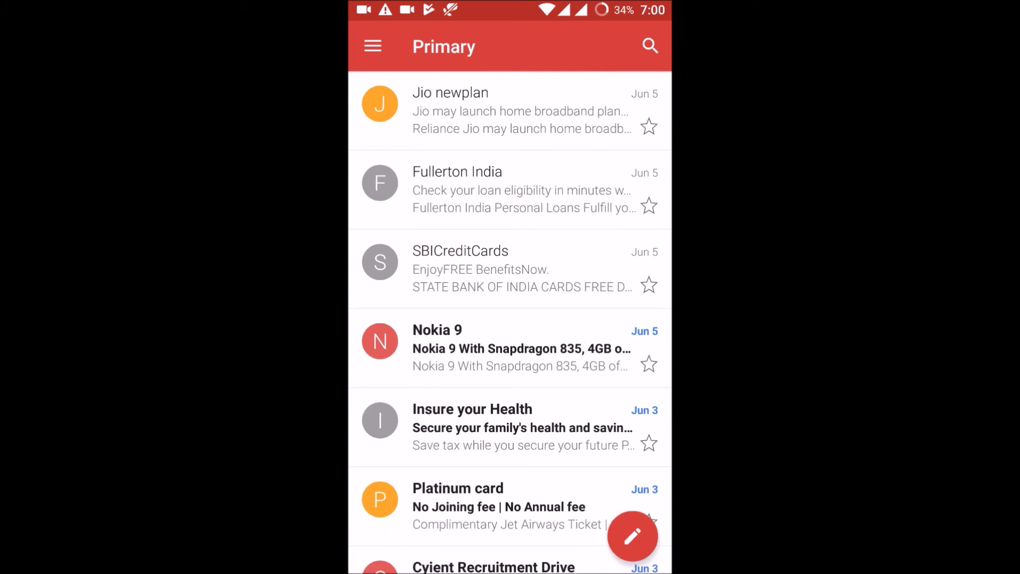
pyautogui.click(373, 46)
pyautogui.moveTo(550, 469); pyautogui.dragTo(425, 469)
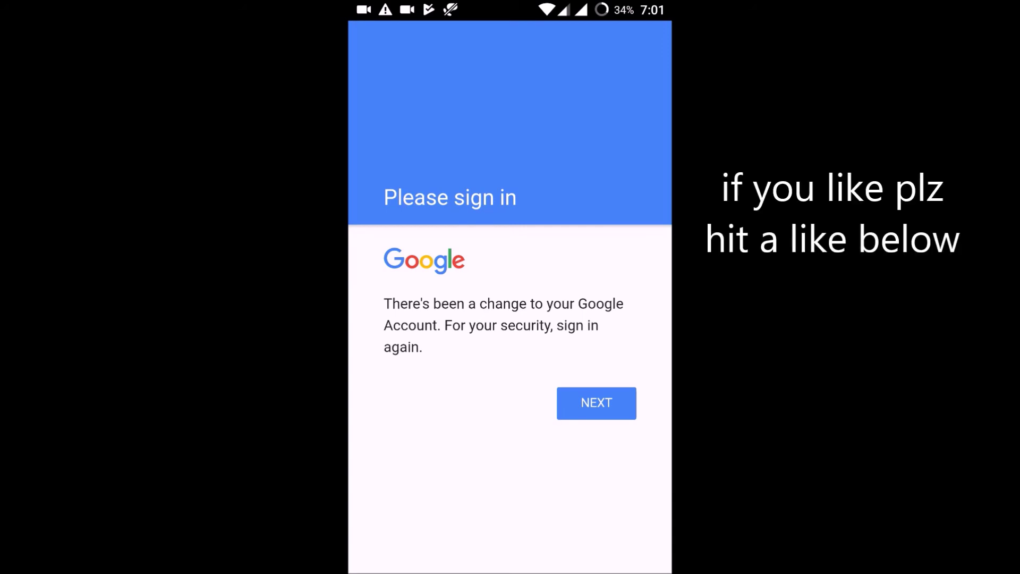
pyautogui.click(602, 217)
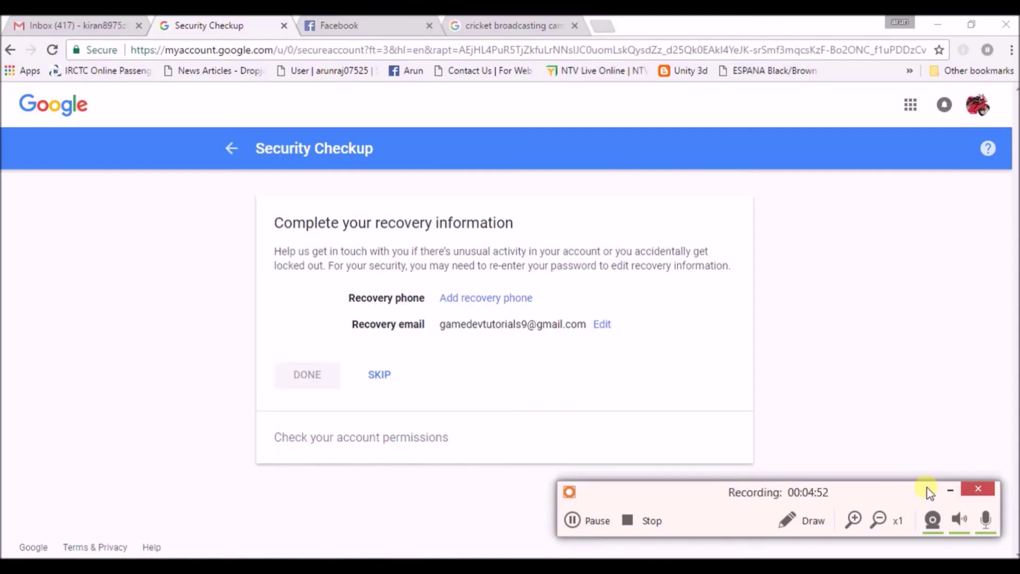
pyautogui.click(943, 491)
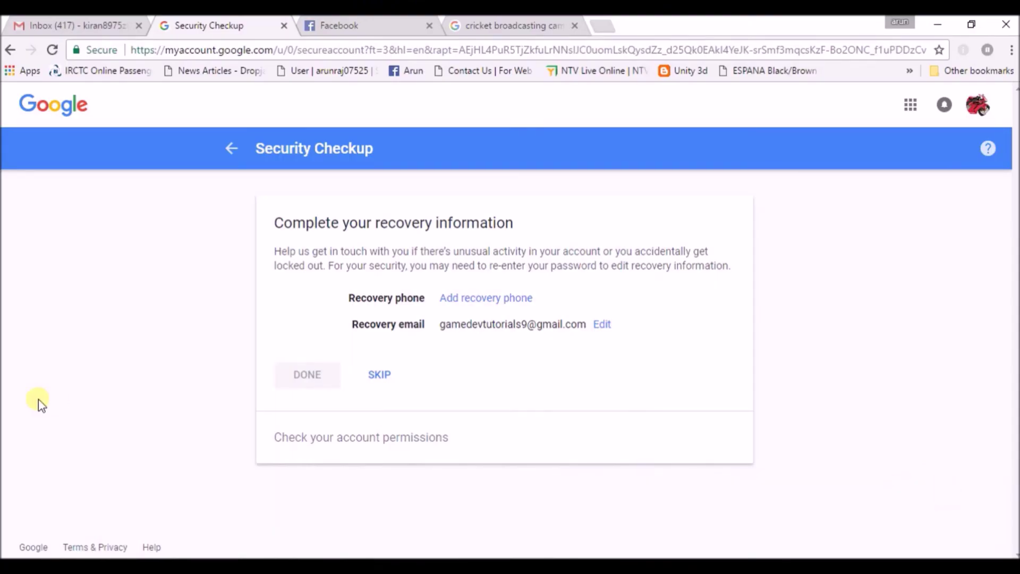